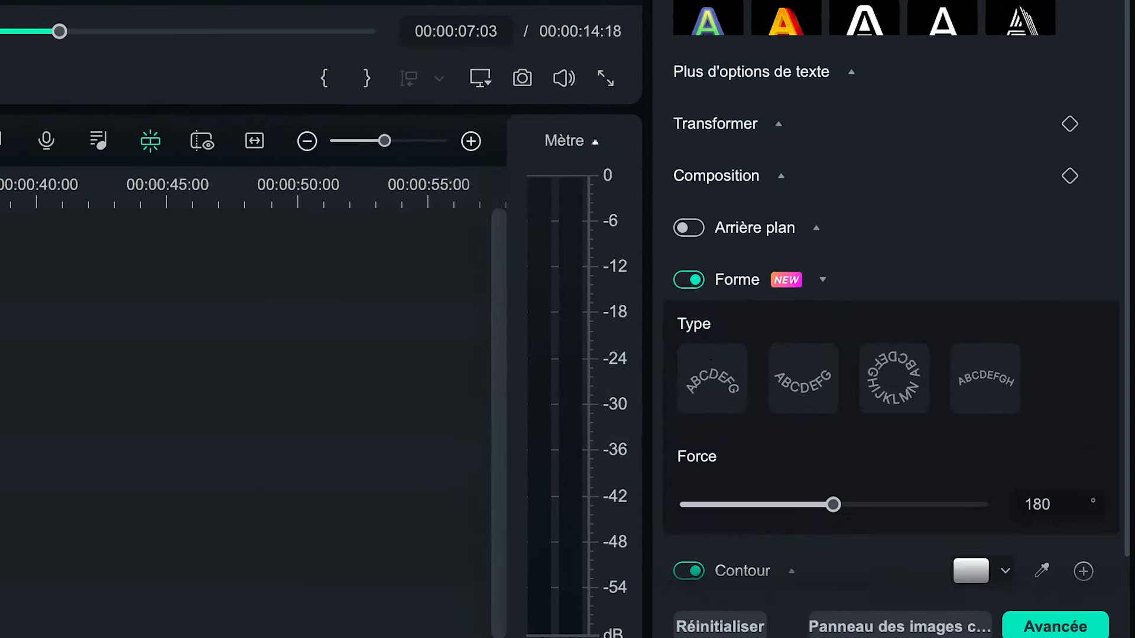
Step: Try the different text shape types on the FILMORA TUTORIEL title and apply the U-shaped arc that curves downward
scroll(690, 302, "down", 2)
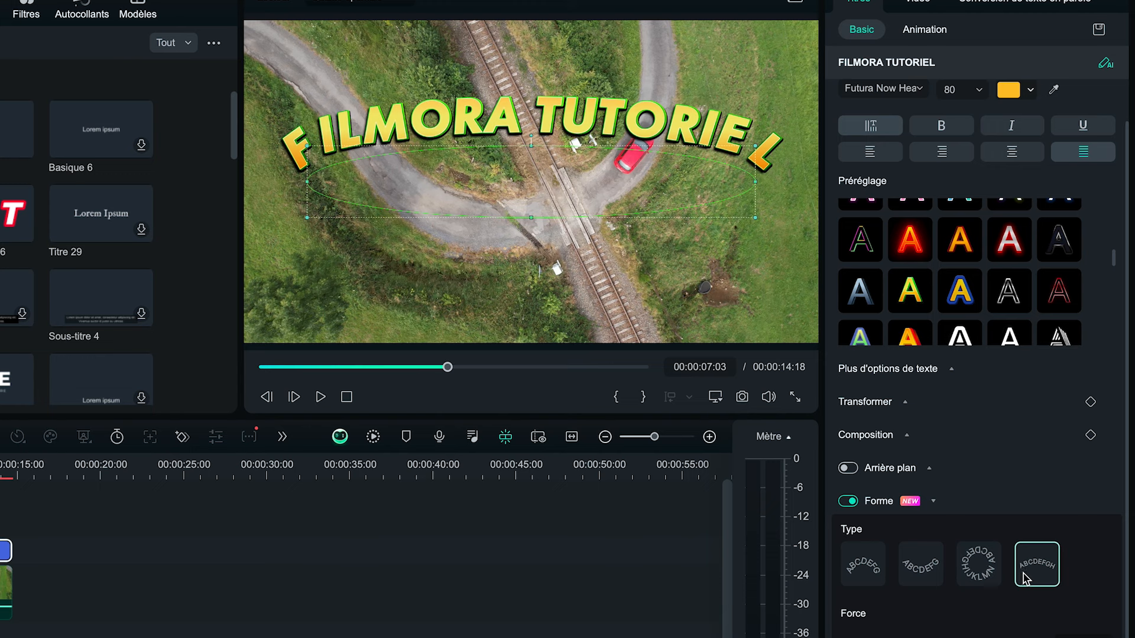
left_click(867, 571)
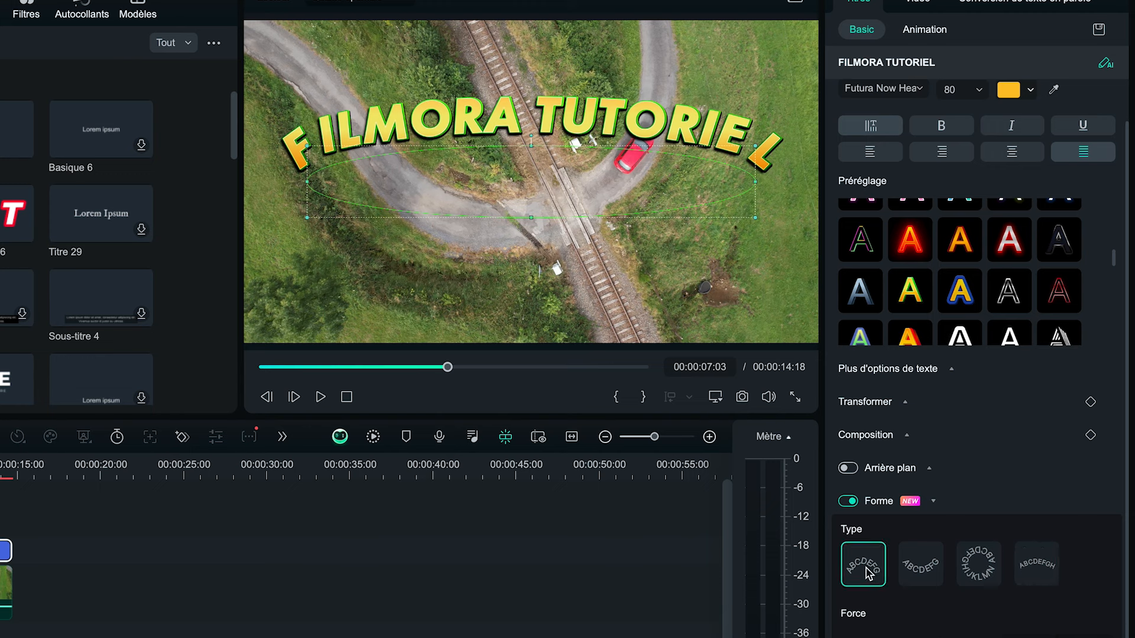
left_click(918, 571)
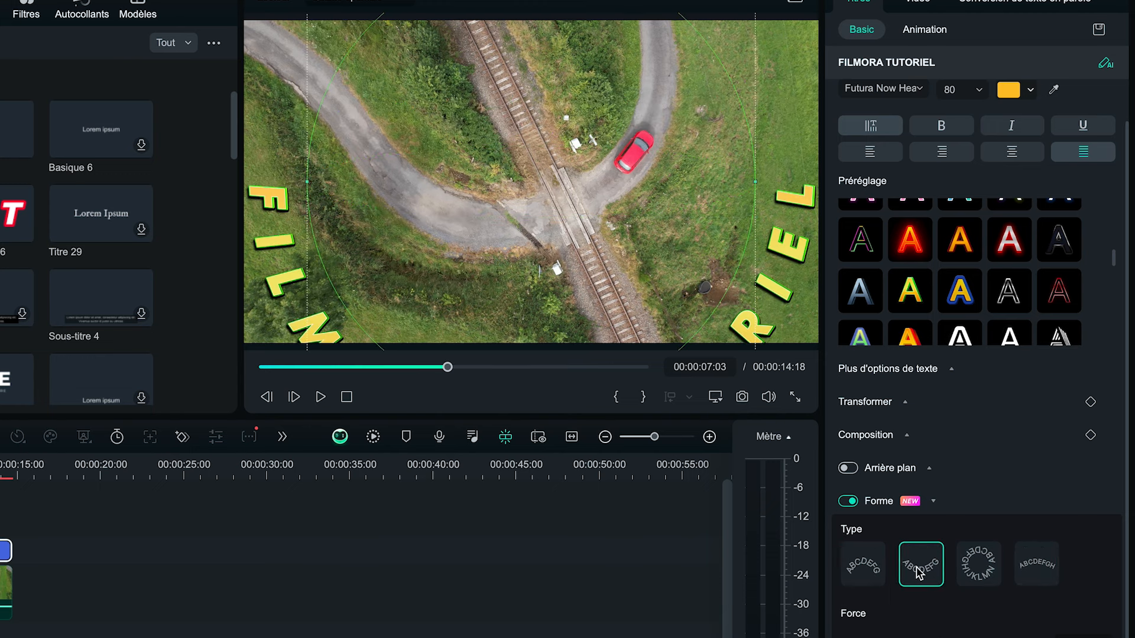
left_click(983, 574)
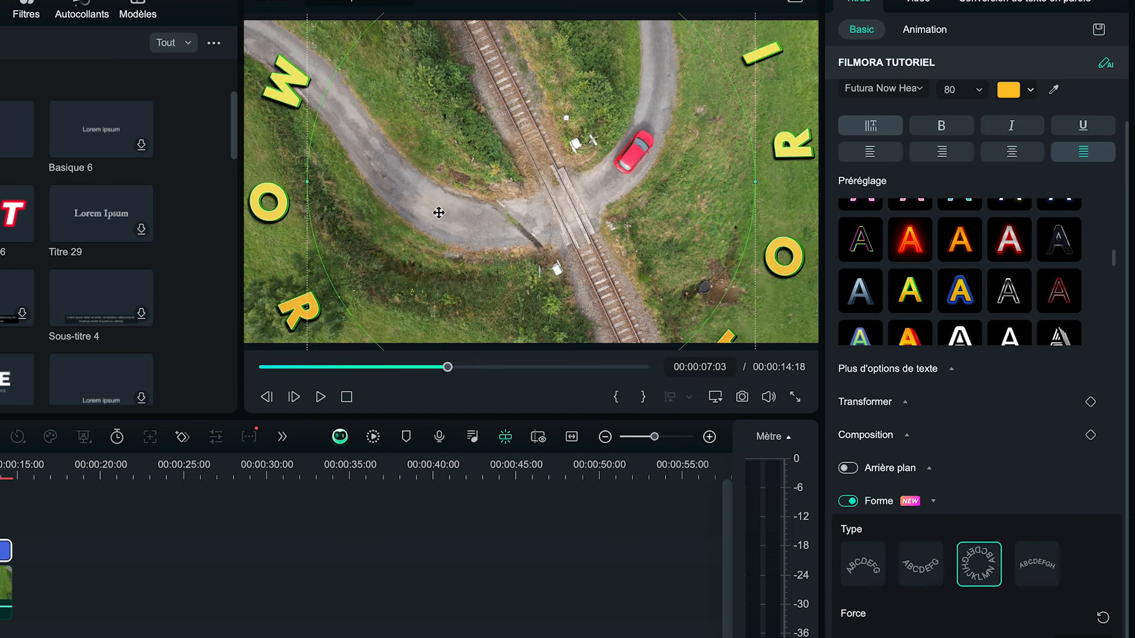
left_click(927, 569)
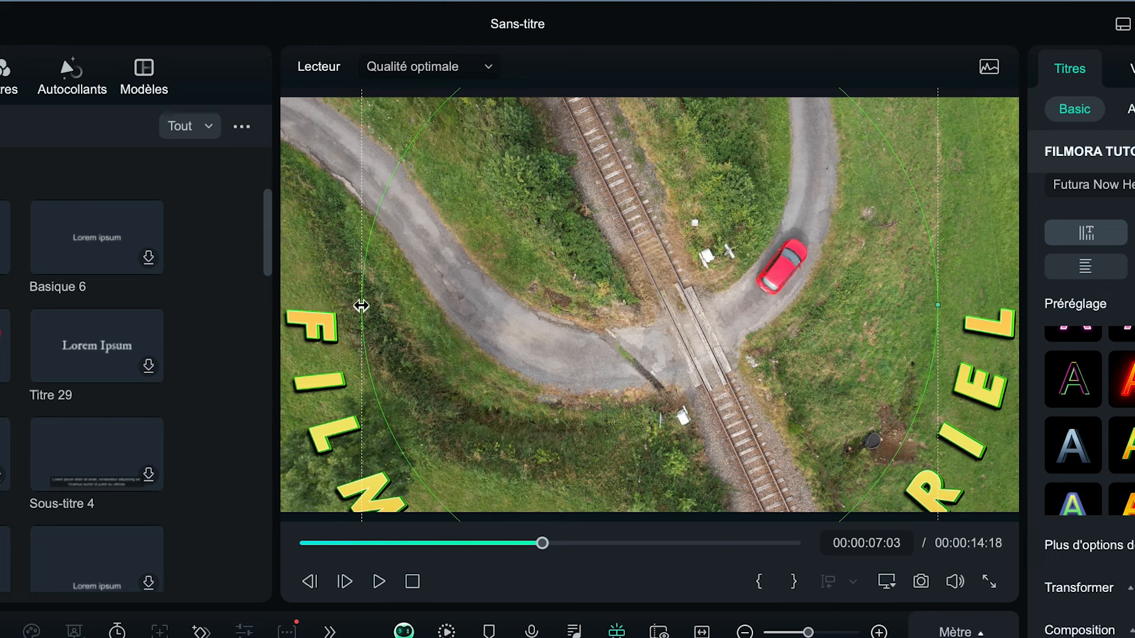
Step: Narrow and flatten the title's curve frame and move it so the text follows the bend of the road
left_click_drag(361, 306, 470, 308)
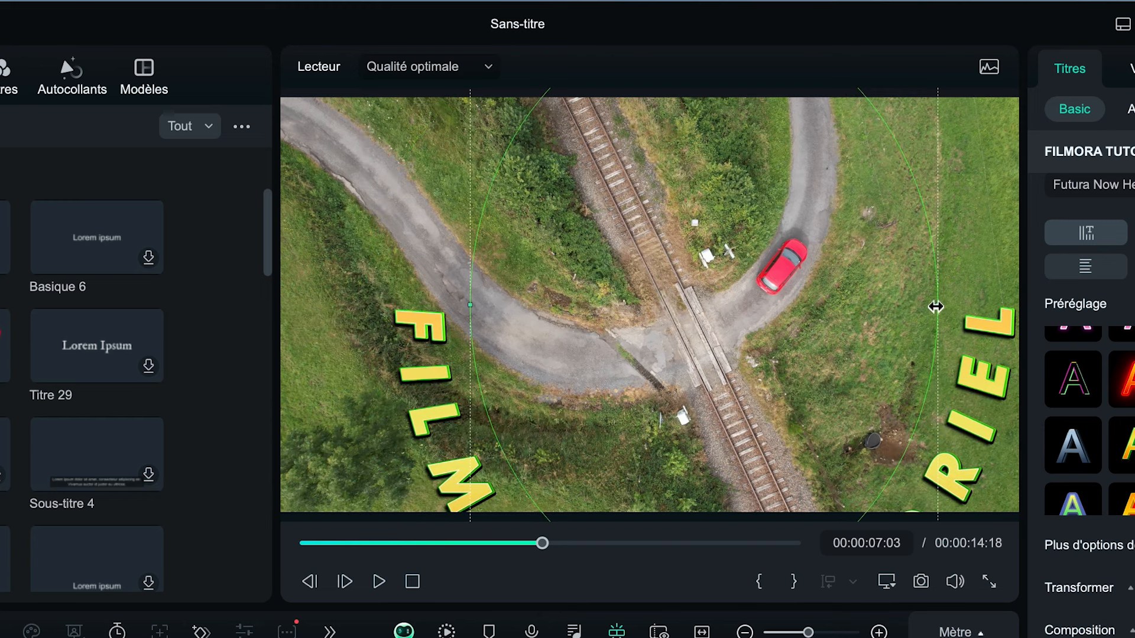
left_click_drag(935, 306, 768, 300)
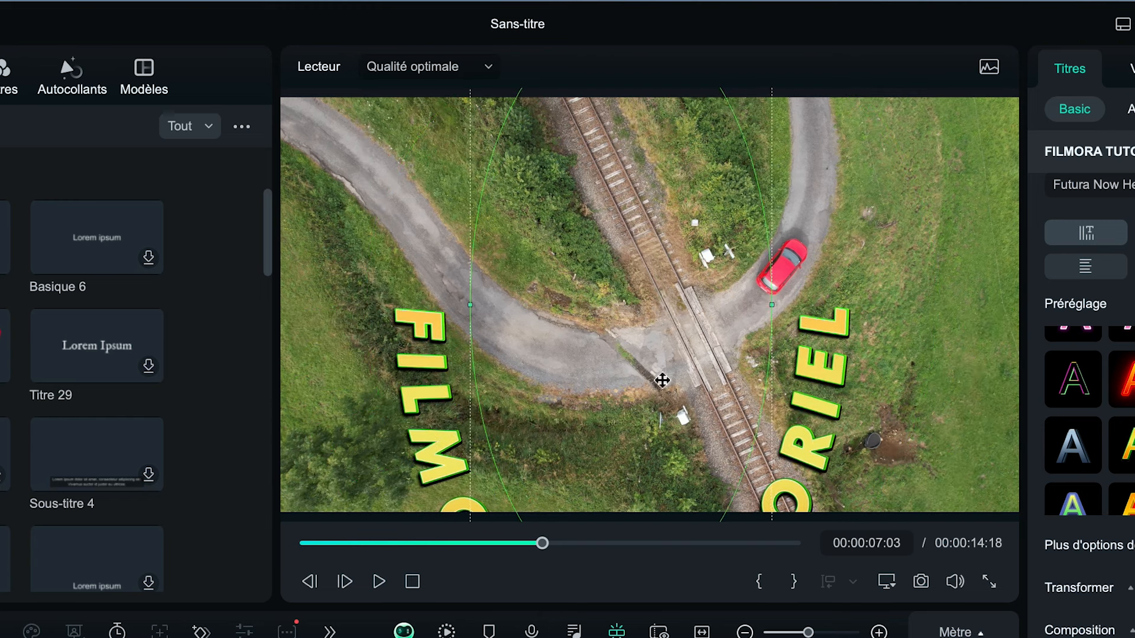
left_click_drag(654, 390, 648, 225)
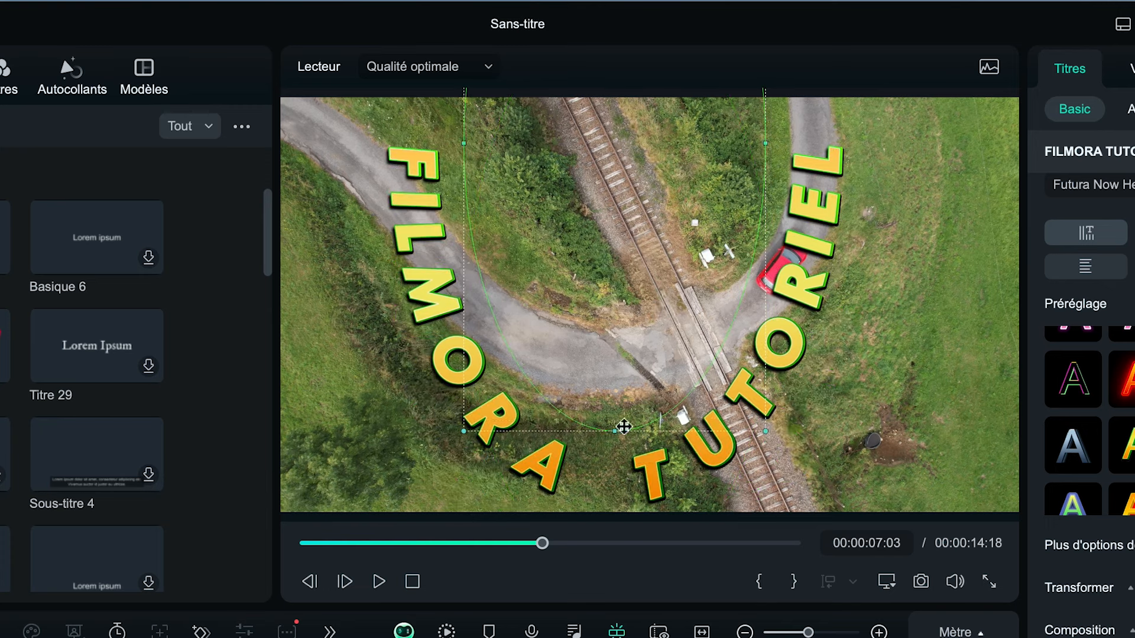
left_click_drag(616, 433, 619, 339)
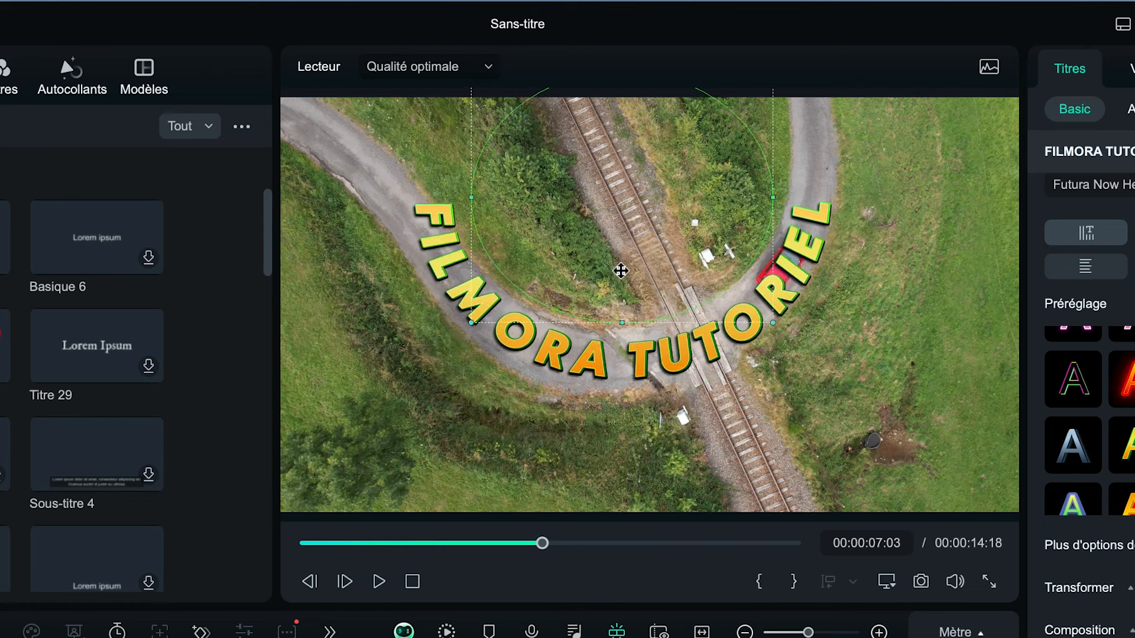
left_click_drag(469, 211, 454, 207)
left_click_drag(770, 207, 778, 207)
left_click_drag(678, 243, 678, 242)
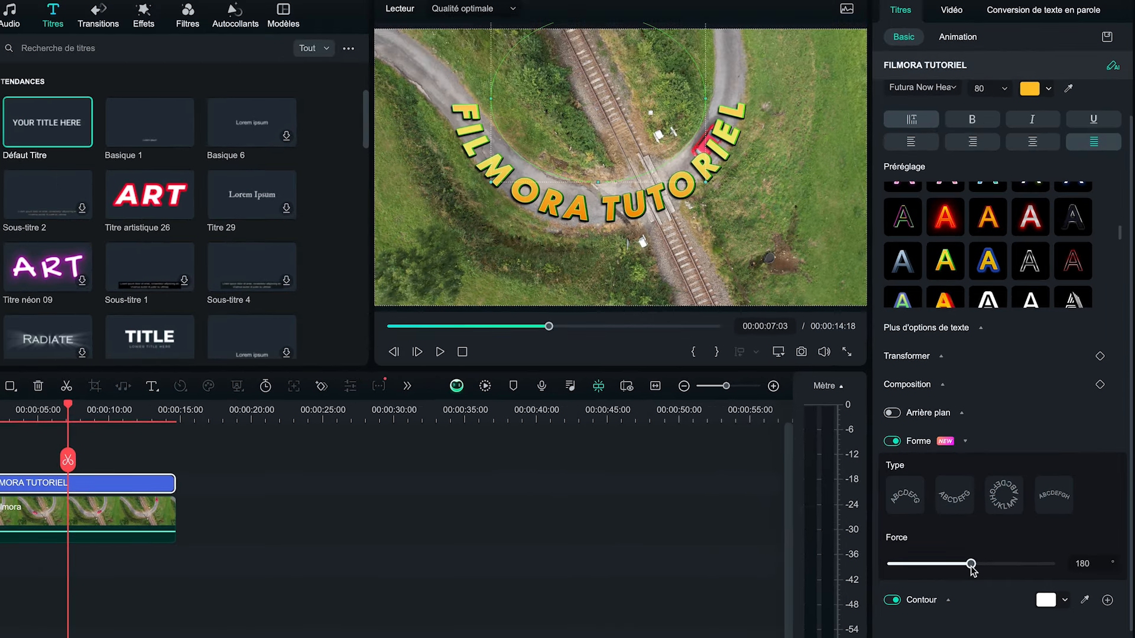
Step: Set the shape's force to 123° and rotate the title to -16°, repositioned at X -66.40, Y 273.36 px on the road
left_click_drag(971, 567, 947, 566)
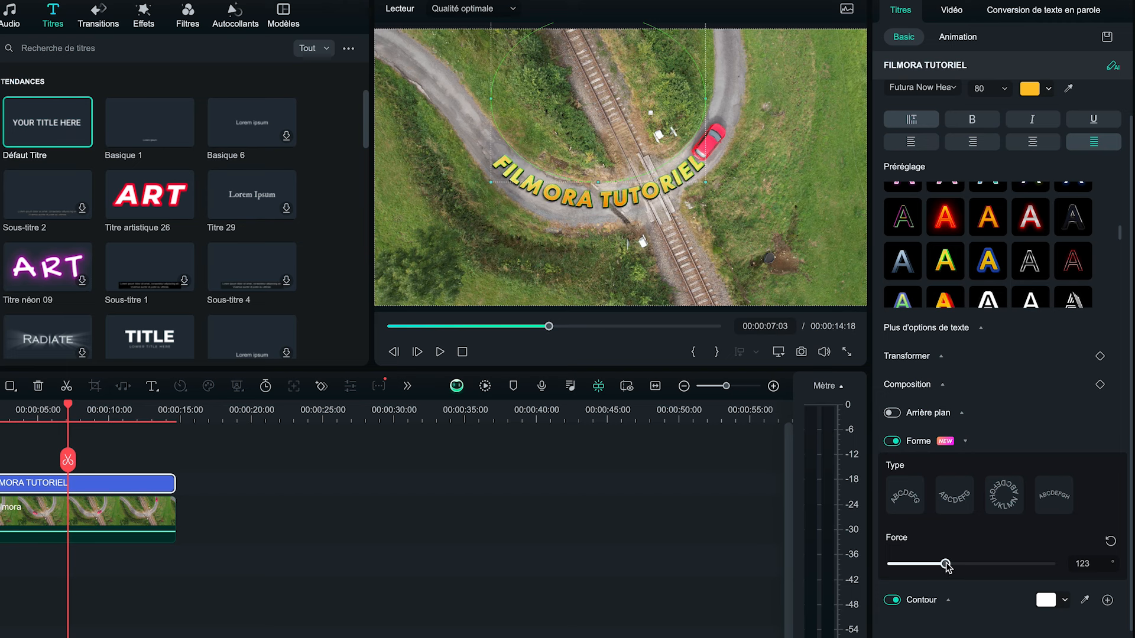
left_click(903, 358)
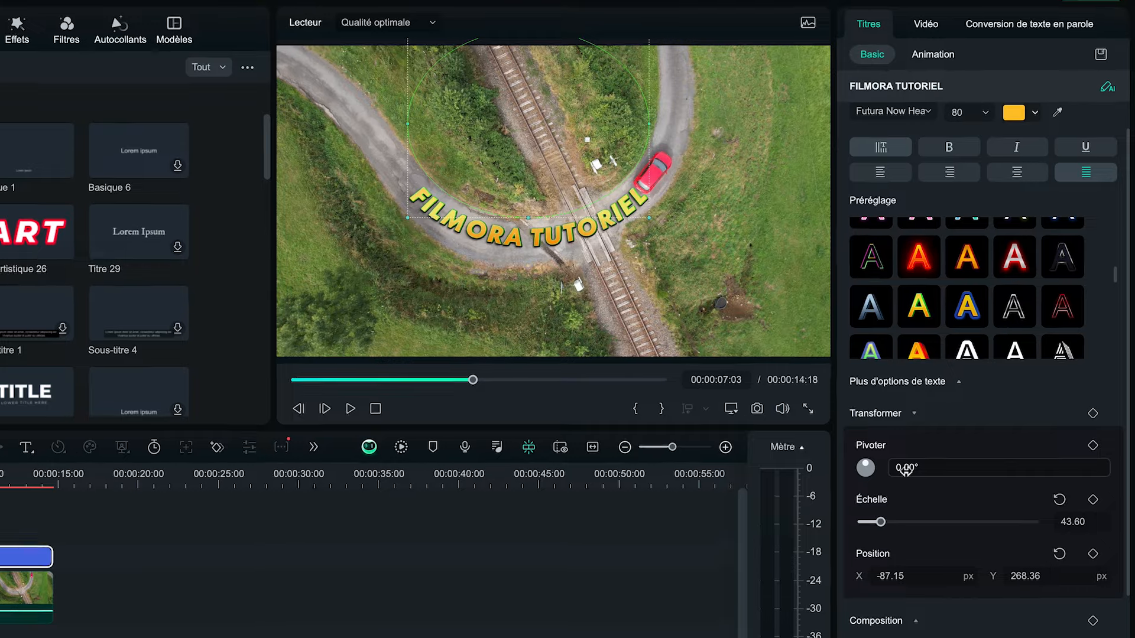
left_click_drag(933, 406, 920, 407)
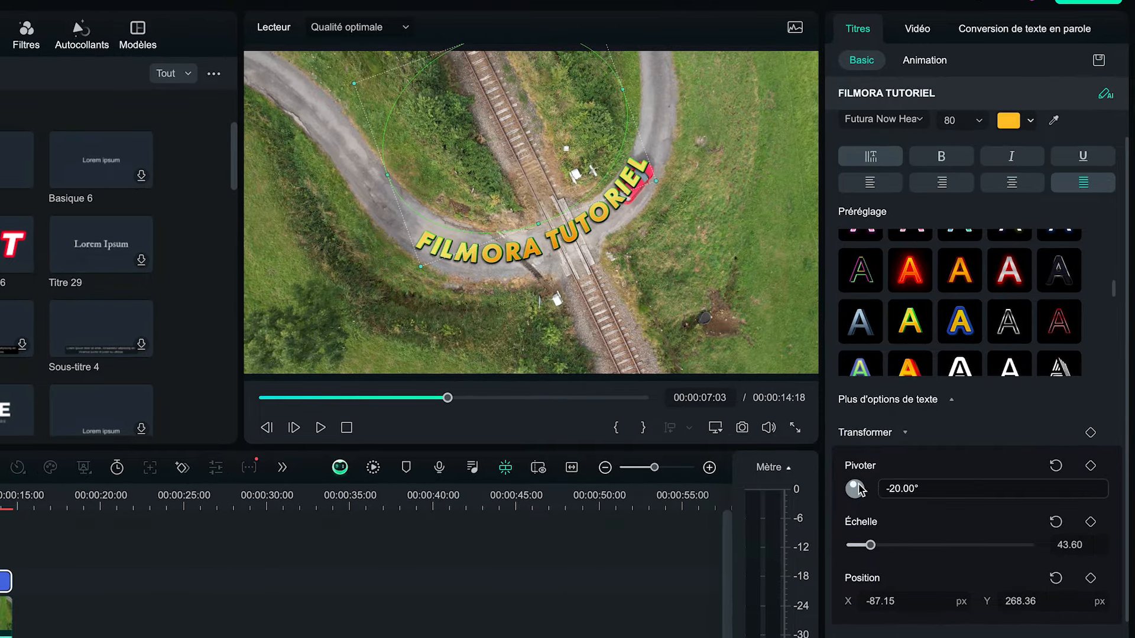
left_click_drag(484, 157, 490, 159)
left_click_drag(897, 489, 903, 490)
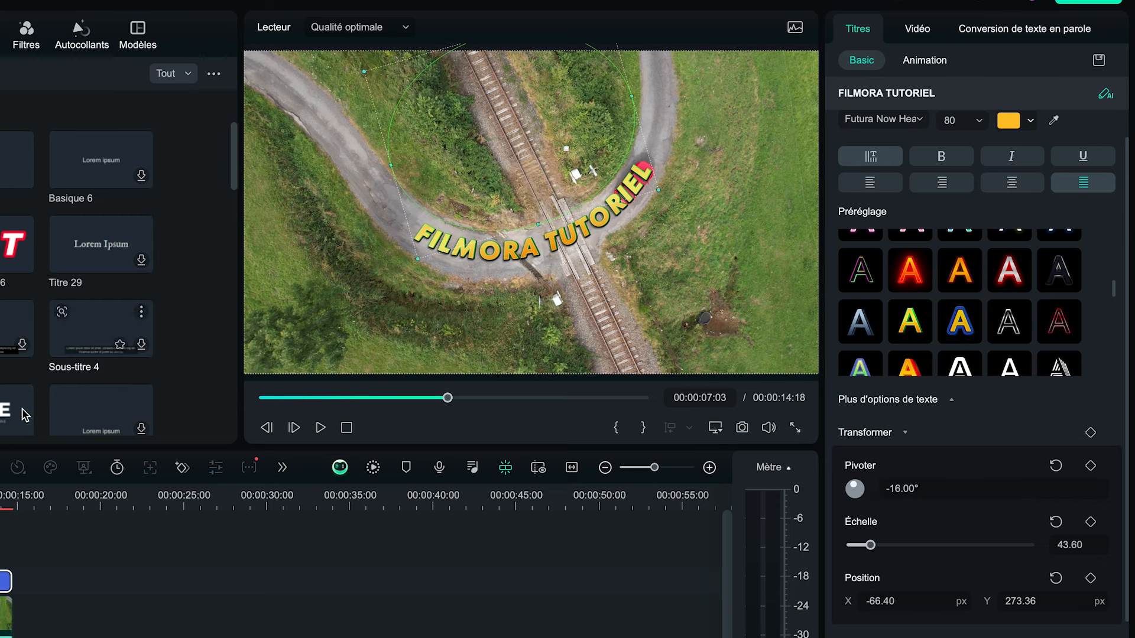
Step: Split the title clip at 00:00:03:00, where the car reaches the first letter, and delete the part before it
key("Home")
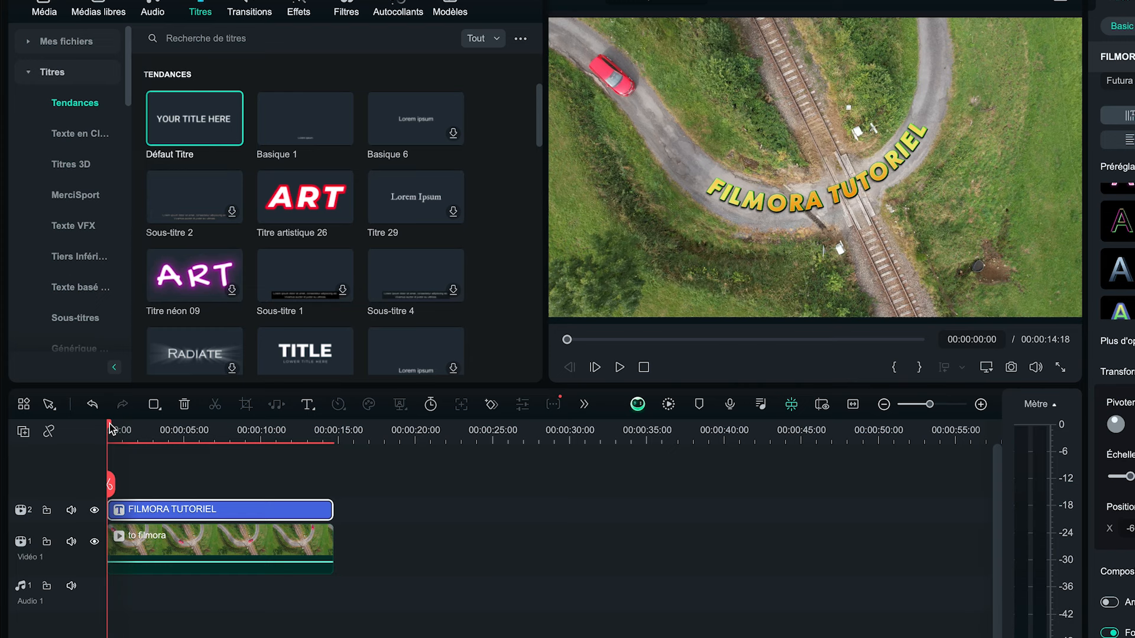
left_click_drag(109, 426, 158, 427)
key("Left")
key("Left")
key("Left")
key("Left")
key("Left")
key("Right")
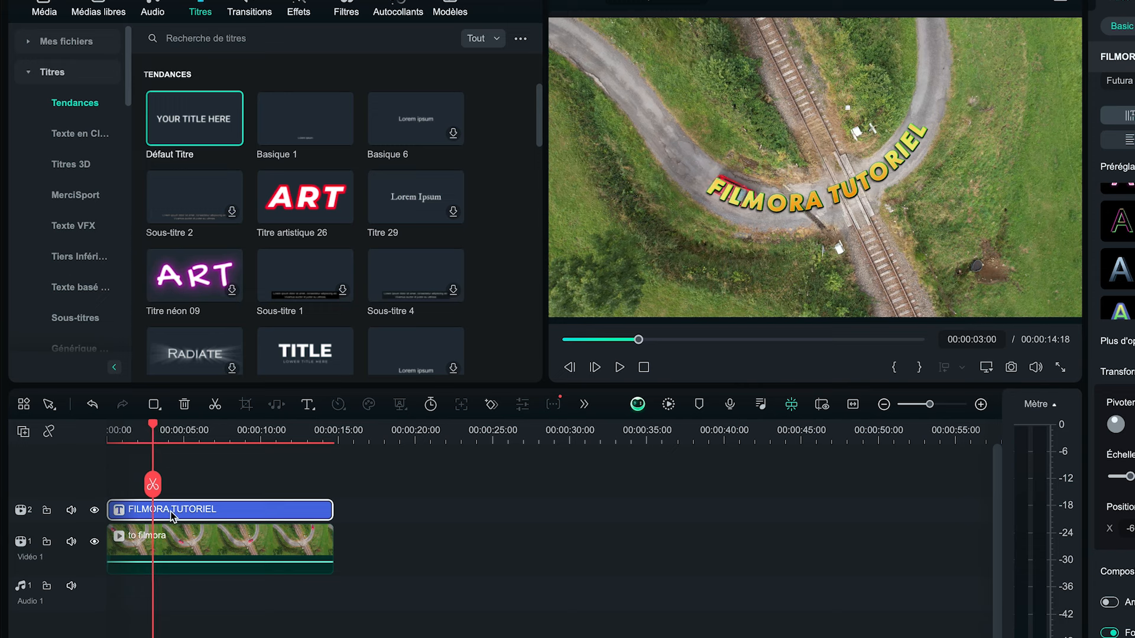
left_click(154, 486)
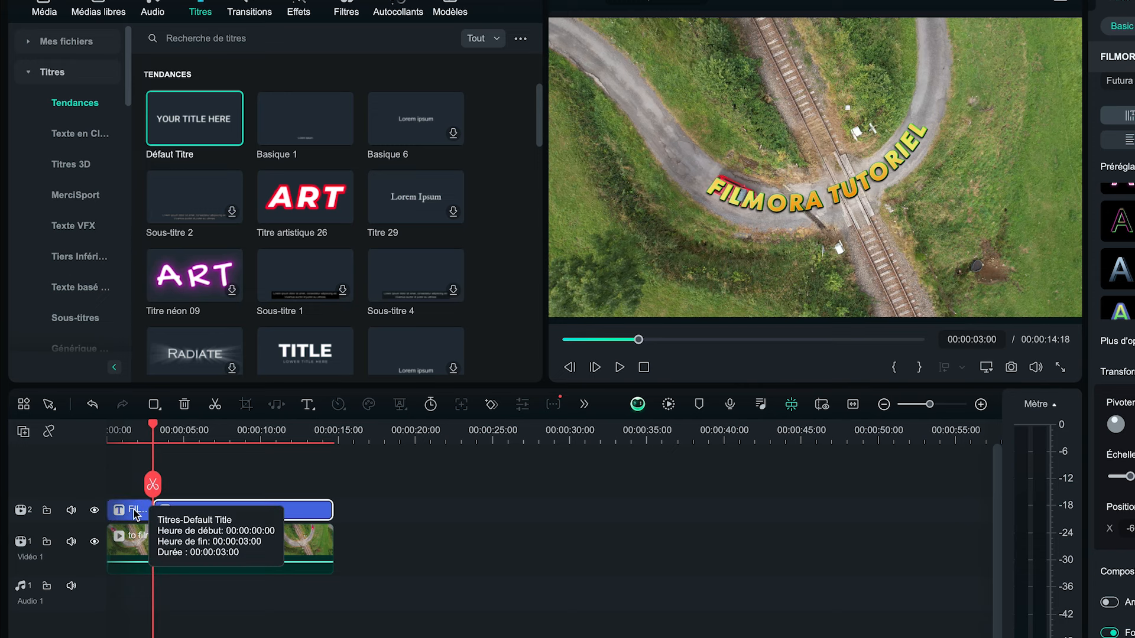
key("Delete")
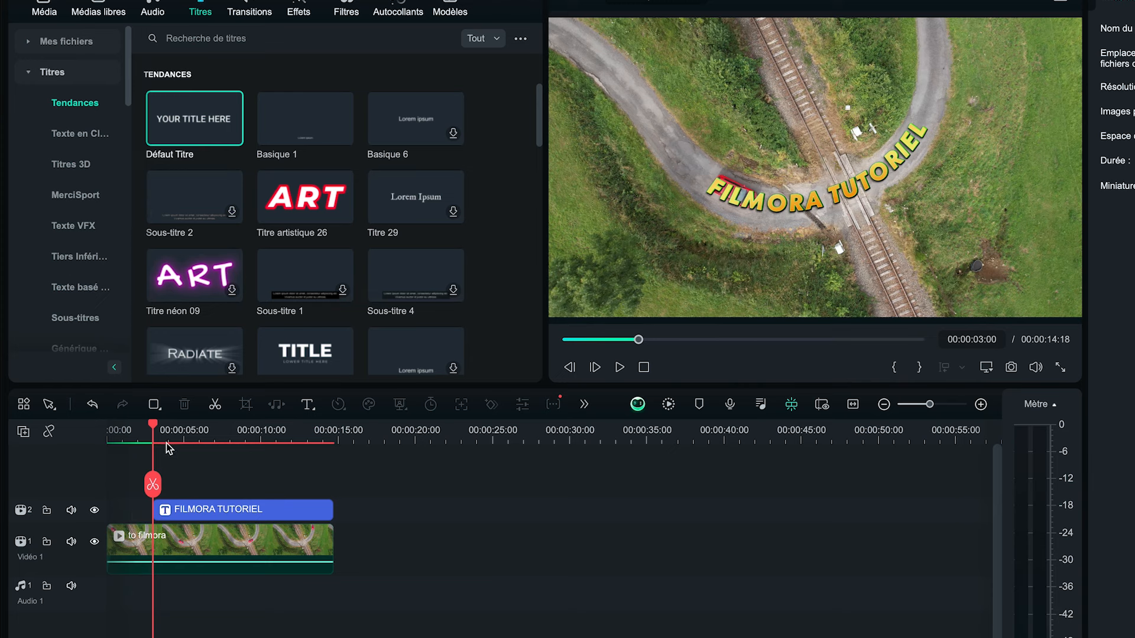
Step: Find the frame where the car clears the title's last letter, placing the playhead at 00:00:07:22
left_click(242, 435)
left_click_drag(242, 435, 221, 434)
key("Right")
key("Right")
key("Right")
key("Right")
key("Right")
key("Right")
key("Right")
key("Right")
key("Right")
key("Right")
key("Right")
key("Right")
key("Right")
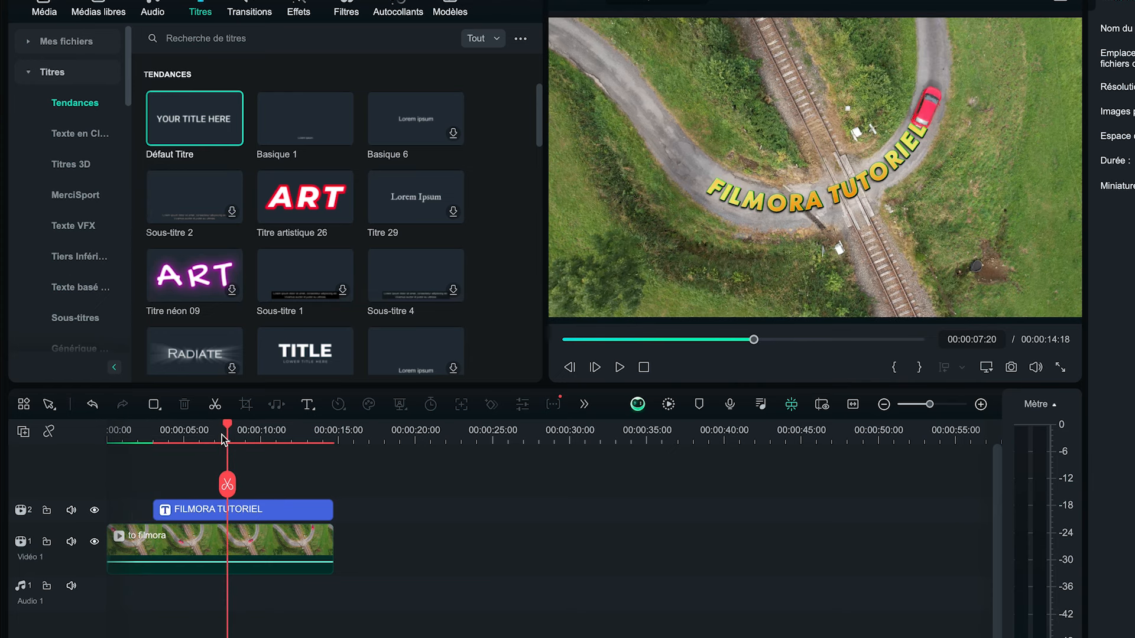
key("Left")
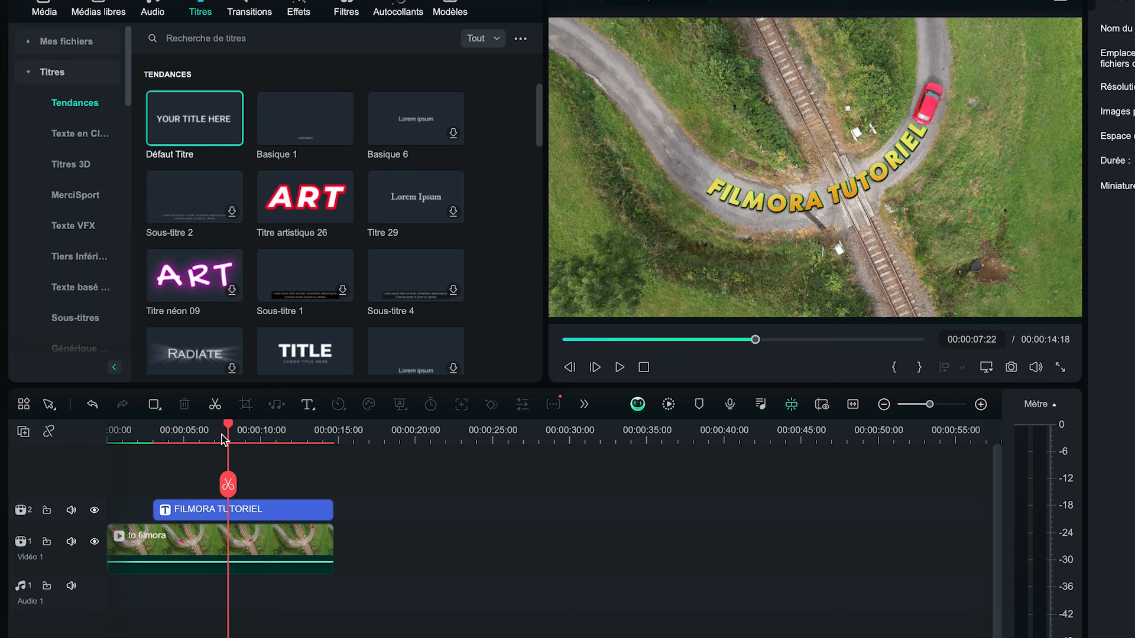
Step: Apply the Effacer entry animation to the title clip with a longer duration and play back the reveal
left_click(260, 511)
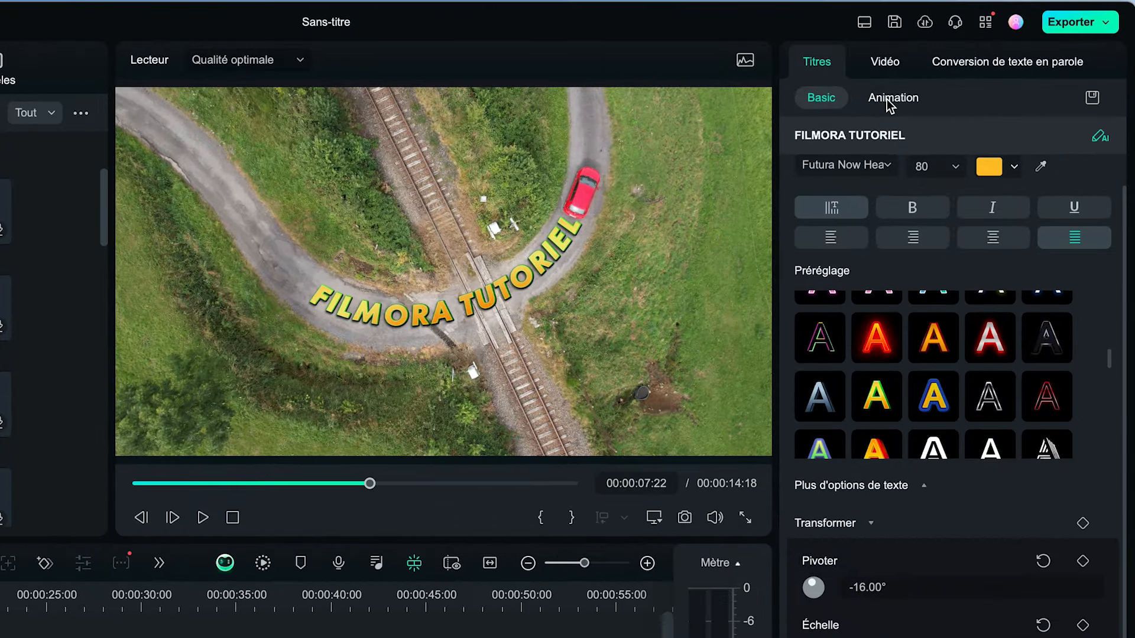
left_click(890, 104)
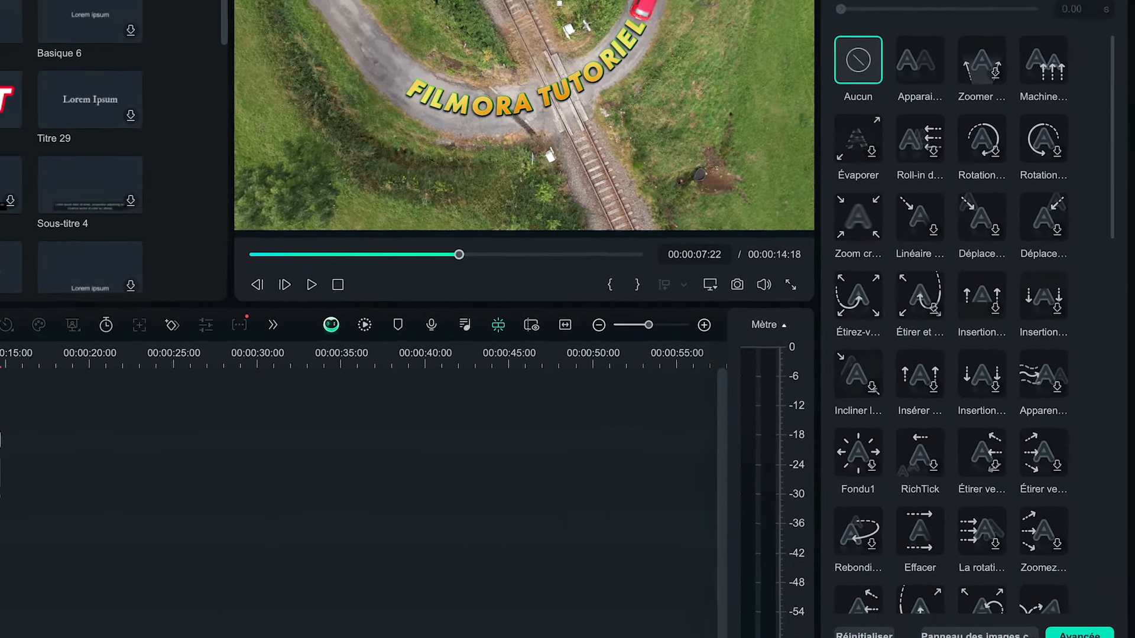
scroll(997, 43, "down", 5)
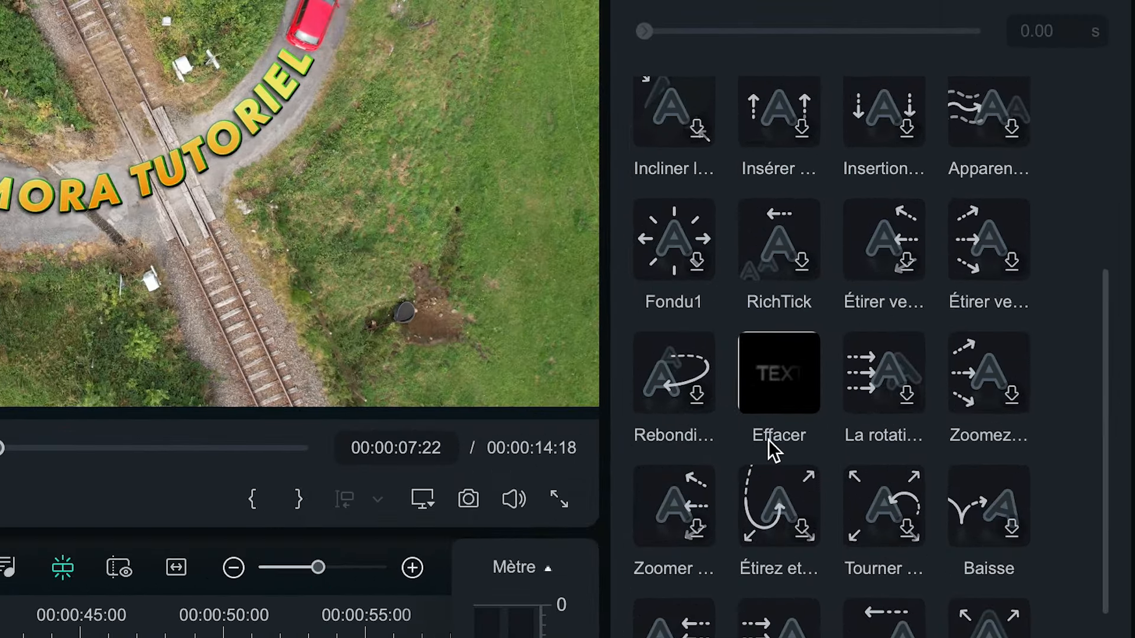
left_click(776, 388)
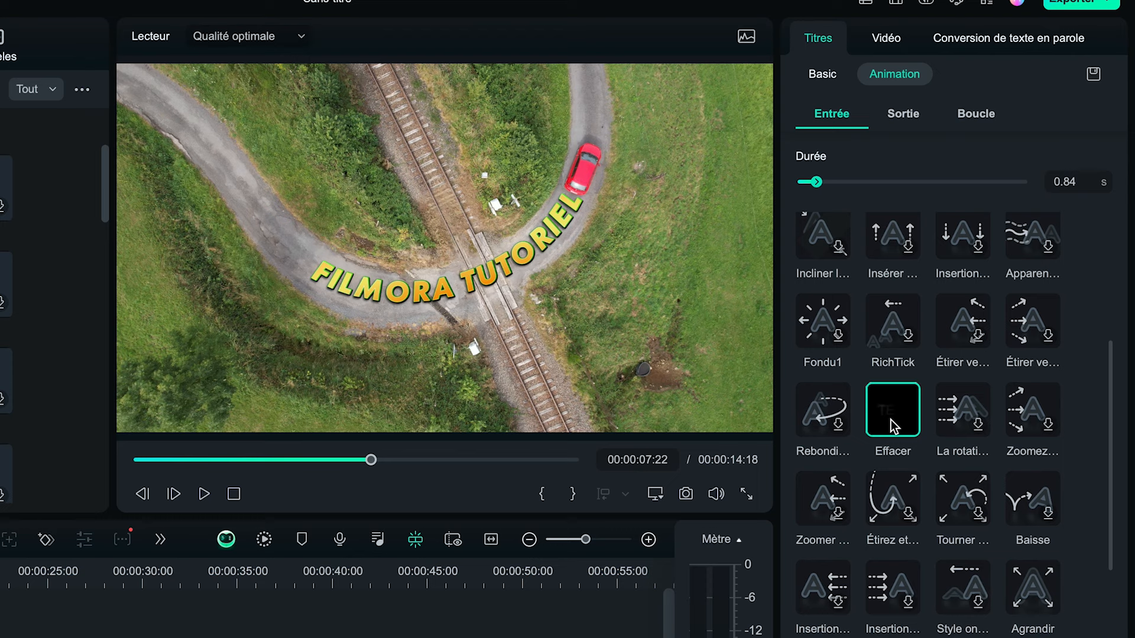
scroll(1072, 407, "up", 5)
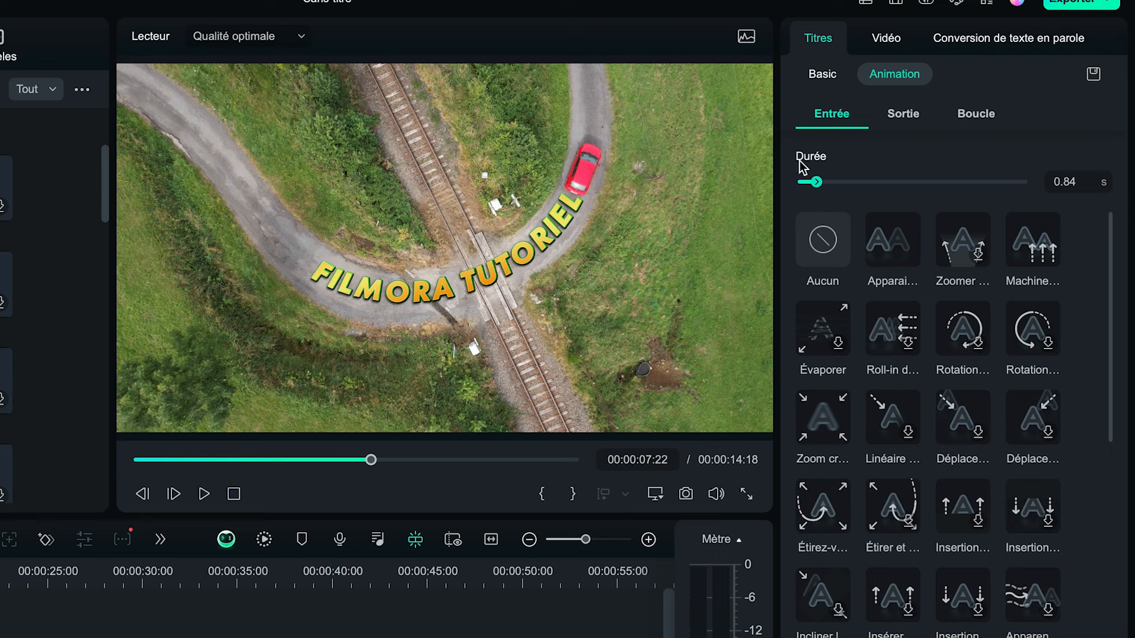
left_click_drag(816, 182, 906, 187)
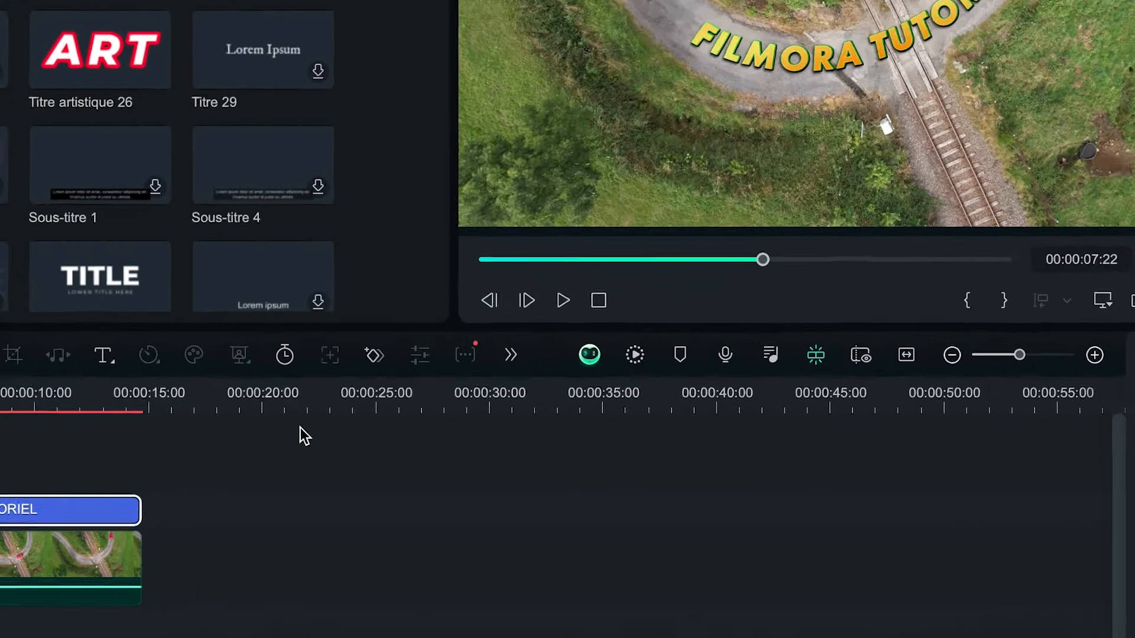
left_click(549, 383)
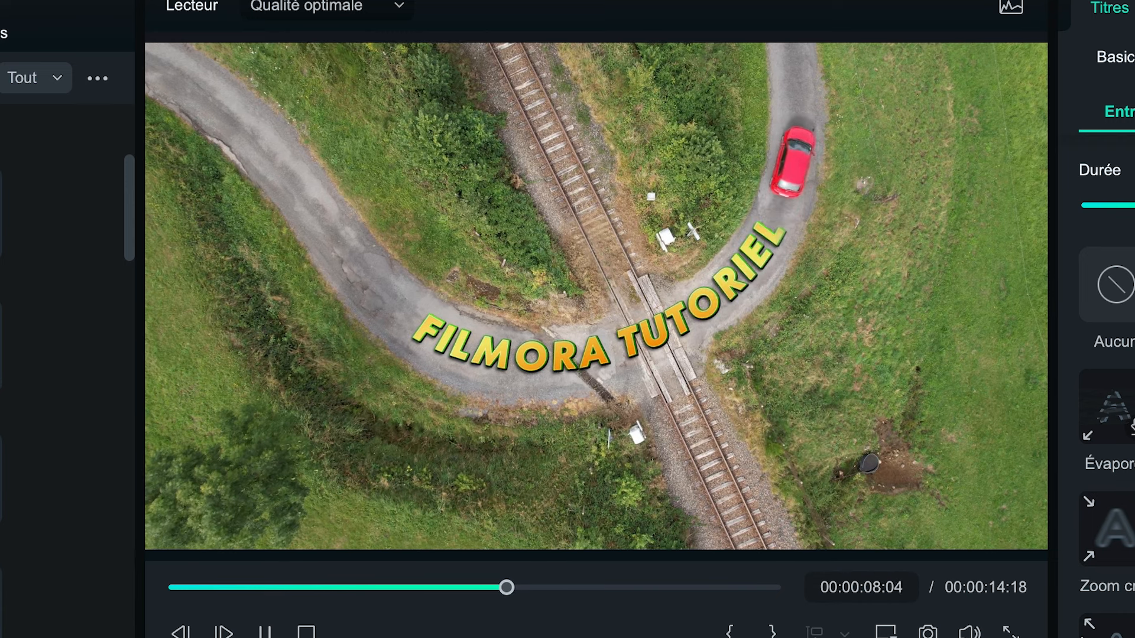
key("space")
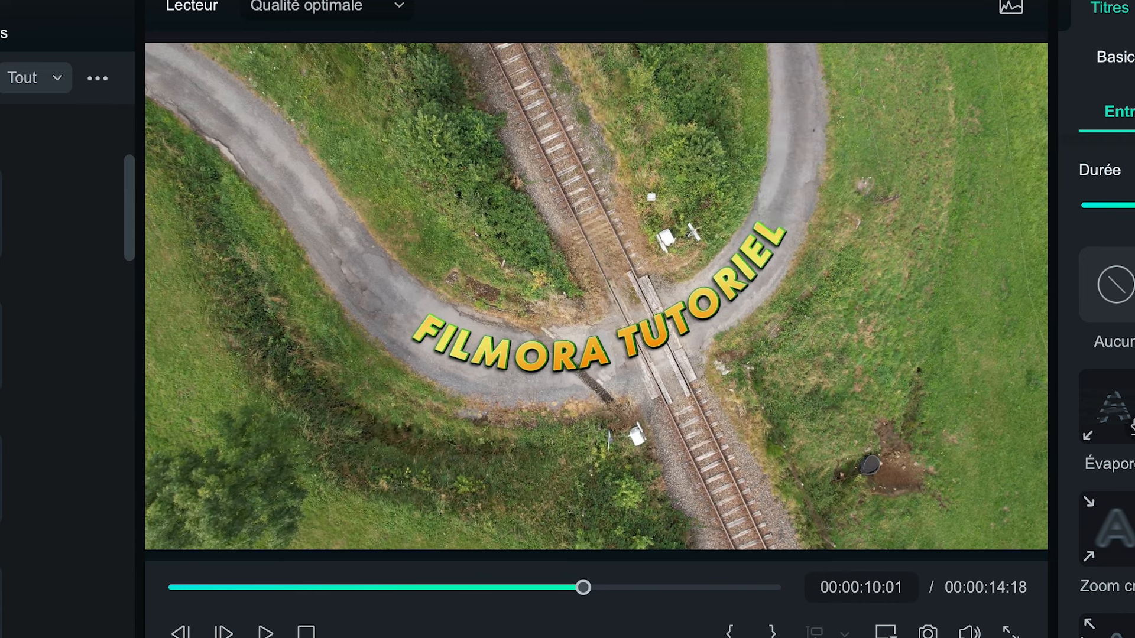